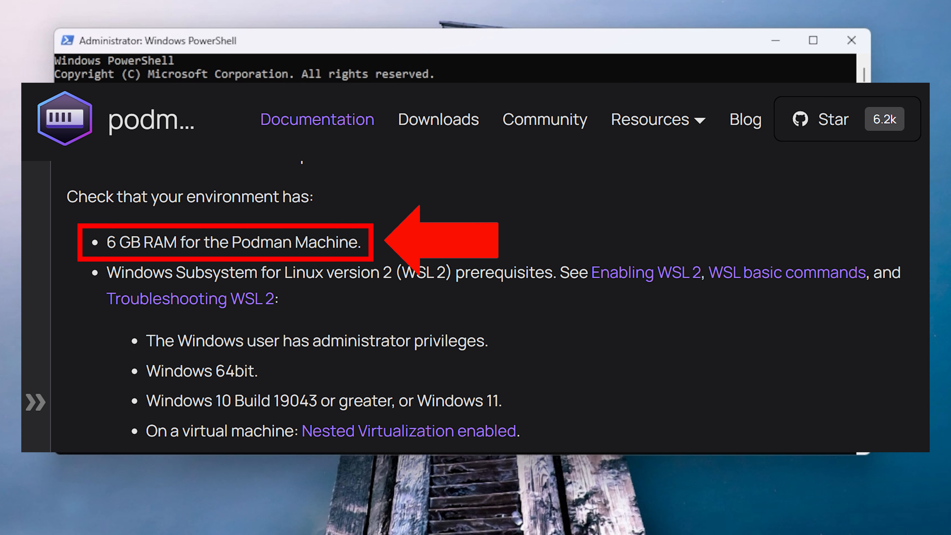
Query the computer's installed RAM with (Get-CimInstance -ClassName Win32_ComputerSystem).TotalPhysicalMemory
{"action": "type", "text": "(Get-CimIn"}
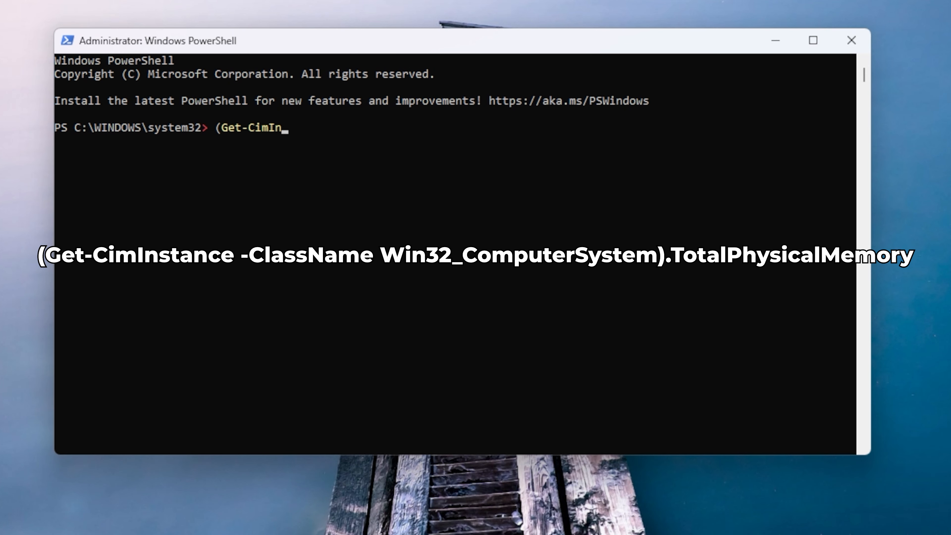
{"action": "type", "text": "stance -ClassName Win32_Compute"}
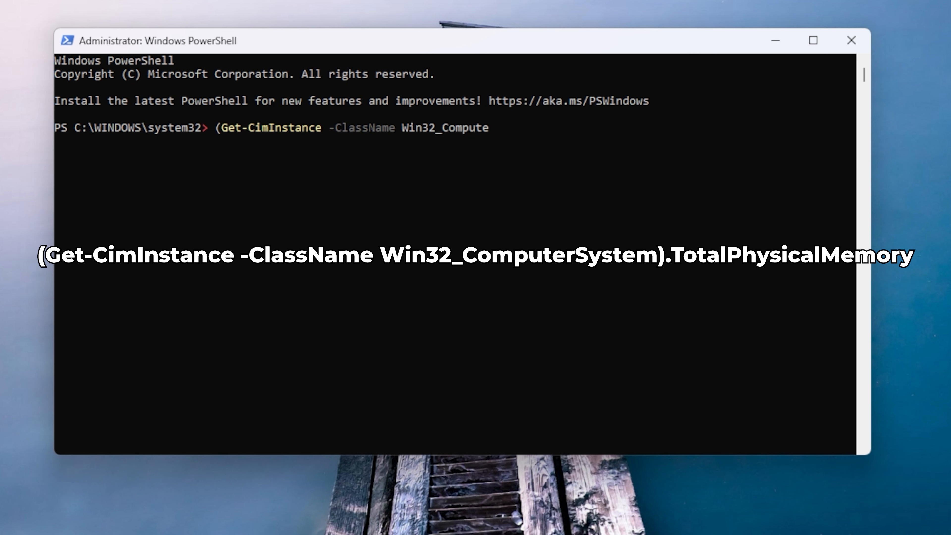
{"action": "type", "text": "rSystem).TotalPhysicalMemory"}
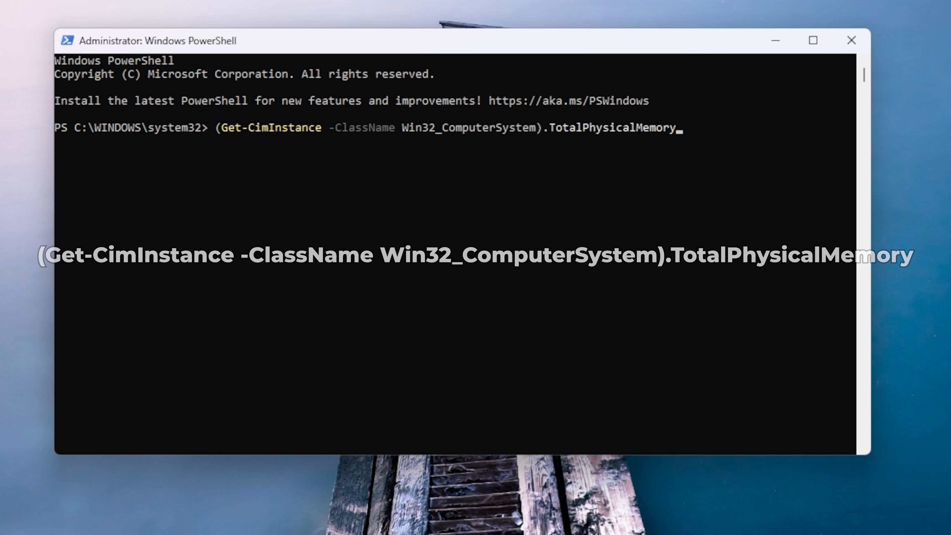
{"action": "key", "text": "Return"}
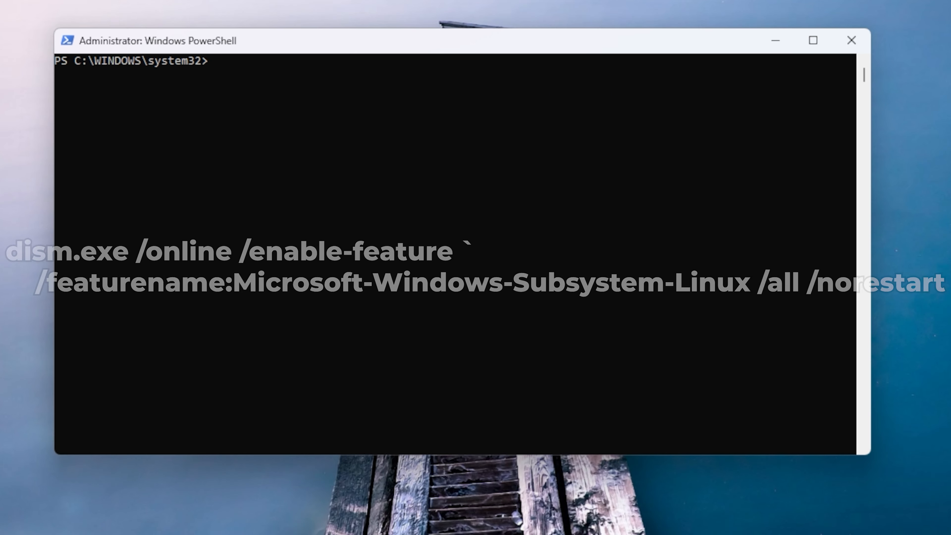
Enable the Microsoft-Windows-Subsystem-Linux feature online with dism.exe, using the /all and /norestart options
{"action": "type", "text": "dism.exe /online /enable-feature /featur"}
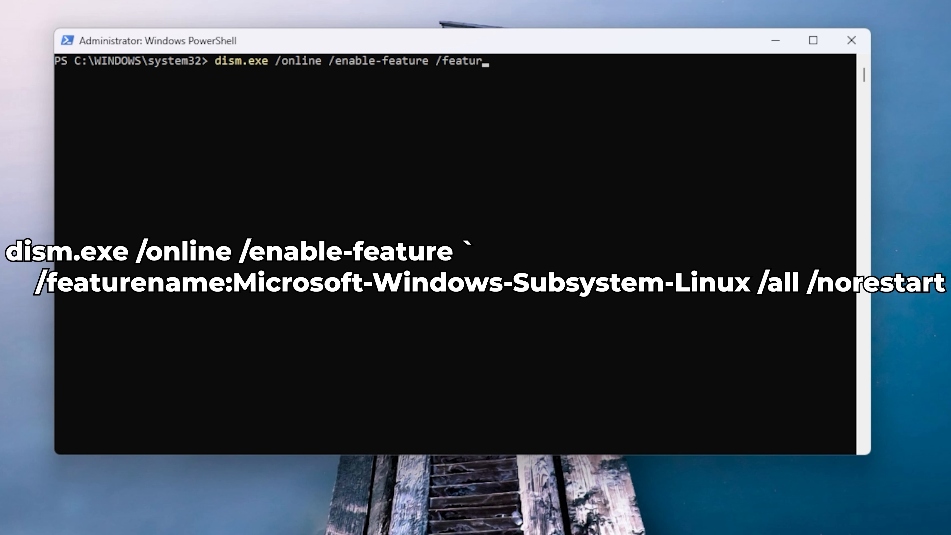
{"action": "type", "text": "ename:Microsoft-Windows-Subsystem-Linux /all /nores"}
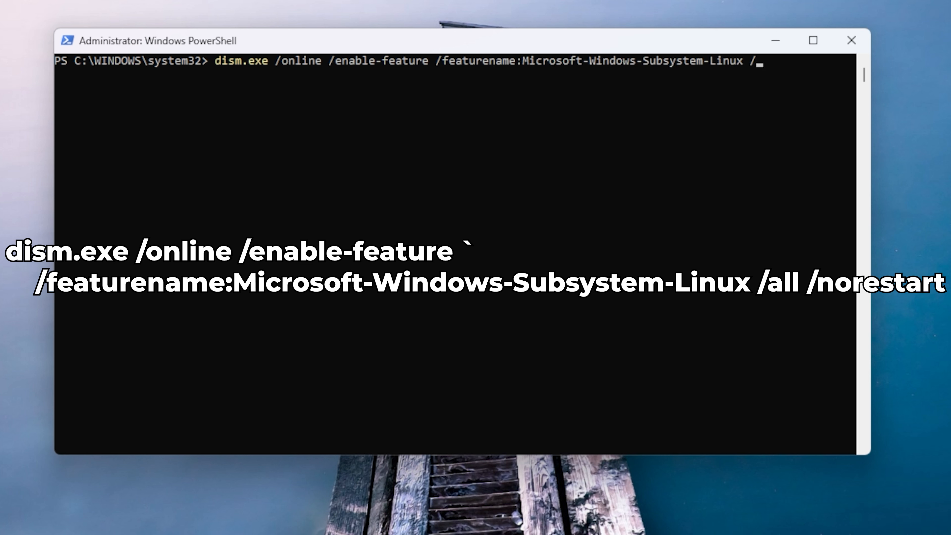
{"action": "type", "text": "tart"}
{"action": "key", "text": "Return"}
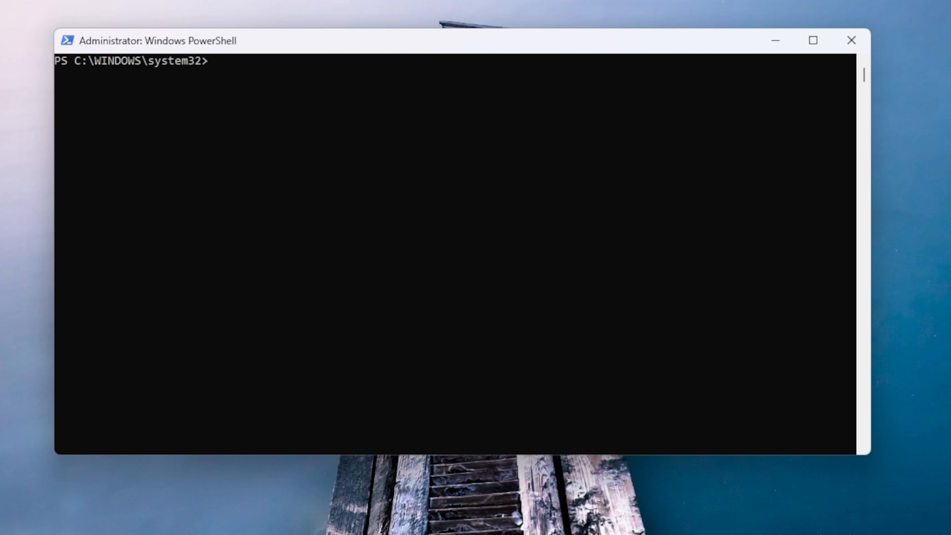
Rerun the dism.exe enable-feature command with the feature name changed to VirtualMachinePlatform, keeping /all and /norestart
{"action": "key", "text": "Up"}
{"action": "key", "text": "Left"}
{"action": "key", "text": "Left"}
{"action": "key", "text": "Left"}
{"action": "key", "text": "Left"}
{"action": "key", "text": "Left"}
{"action": "key", "text": "Left"}
{"action": "key", "text": "Left"}
{"action": "key", "text": "Left"}
{"action": "key", "text": "Left"}
{"action": "key", "text": "Left"}
{"action": "key", "text": "Left"}
{"action": "key", "text": "Left"}
{"action": "key", "text": "Left"}
{"action": "key", "text": "Left"}
{"action": "key", "text": "Left"}
{"action": "key", "text": "Left"}
{"action": "key", "text": "BackSpace"}
{"action": "key", "text": "BackSpace"}
{"action": "key", "text": "BackSpace"}
{"action": "key", "text": "BackSpace"}
{"action": "key", "text": "BackSpace"}
{"action": "key", "text": "BackSpace"}
{"action": "key", "text": "BackSpace"}
{"action": "key", "text": "BackSpace"}
{"action": "key", "text": "BackSpace"}
{"action": "key", "text": "BackSpace"}
{"action": "key", "text": "BackSpace"}
{"action": "key", "text": "BackSpace"}
{"action": "key", "text": "BackSpace"}
{"action": "key", "text": "BackSpace"}
{"action": "key", "text": "BackSpace"}
{"action": "key", "text": "BackSpace"}
{"action": "key", "text": "BackSpace"}
{"action": "key", "text": "BackSpace"}
{"action": "key", "text": "BackSpace"}
{"action": "key", "text": "BackSpace"}
{"action": "key", "text": "BackSpace"}
{"action": "type", "text": "Virt"}
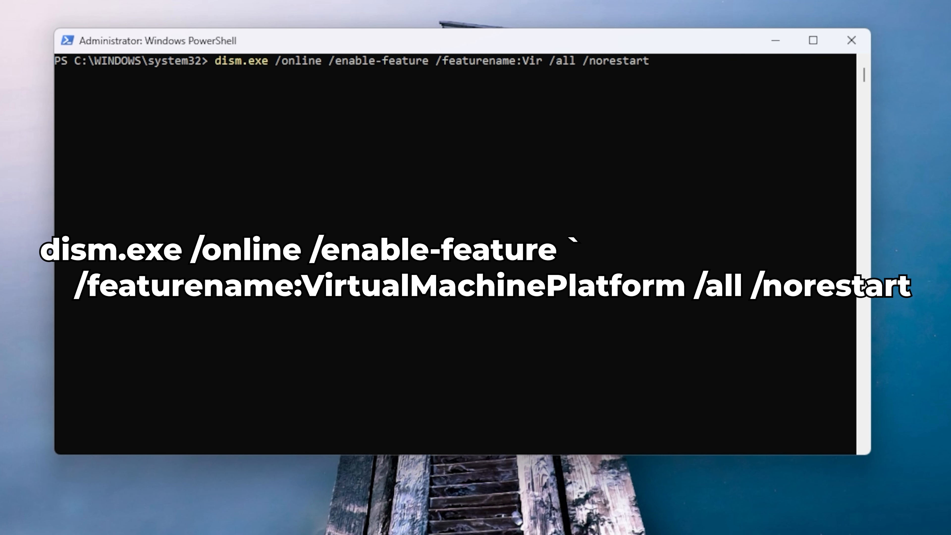
{"action": "type", "text": "ualMachinePlatform"}
{"action": "key", "text": "Return"}
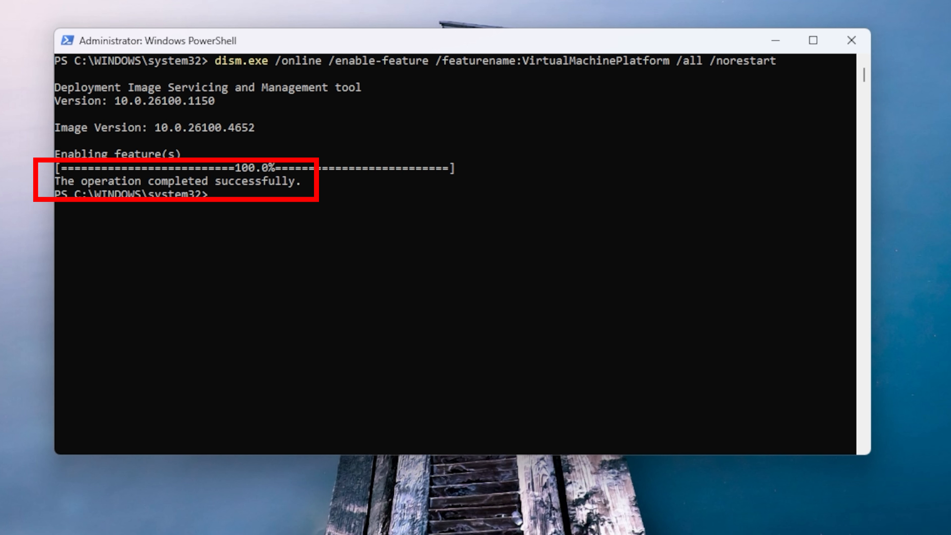
Clear the console and reboot the machine with the Restart-Computer command
{"action": "type", "text": "cls"}
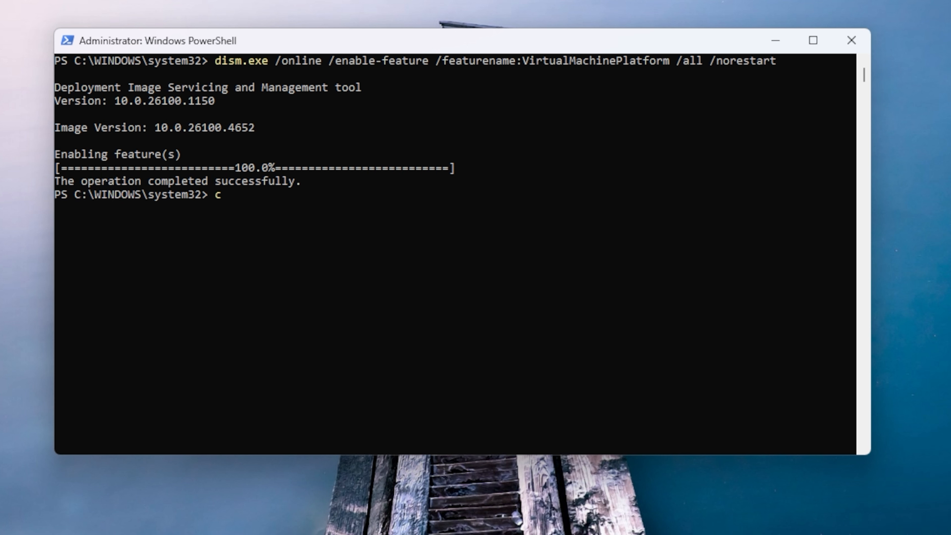
{"action": "key", "text": "Return"}
{"action": "type", "text": "Restart"}
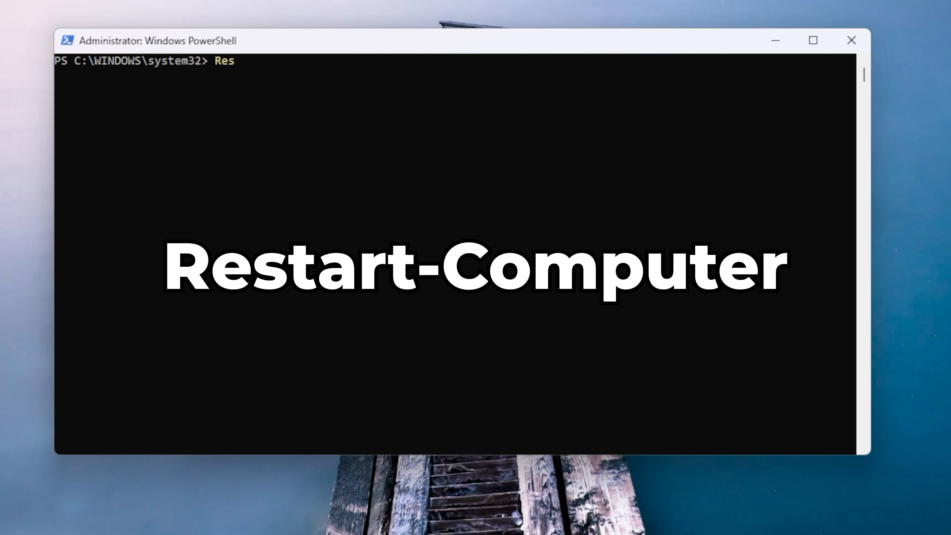
{"action": "type", "text": "-Computer"}
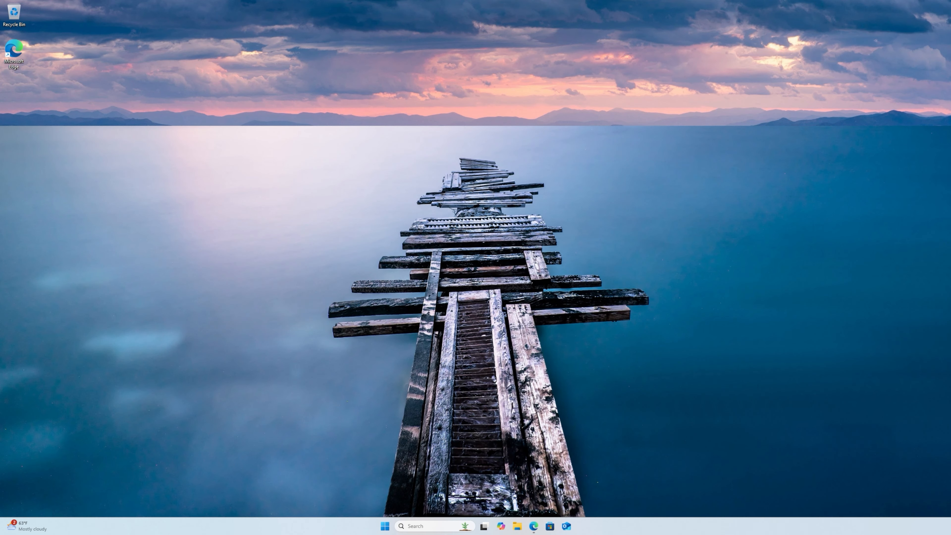
Search for PowerShell and launch it as administrator
{"action": "left_click", "coordinate": [385, 526]}
{"action": "type", "text": "powershell"}
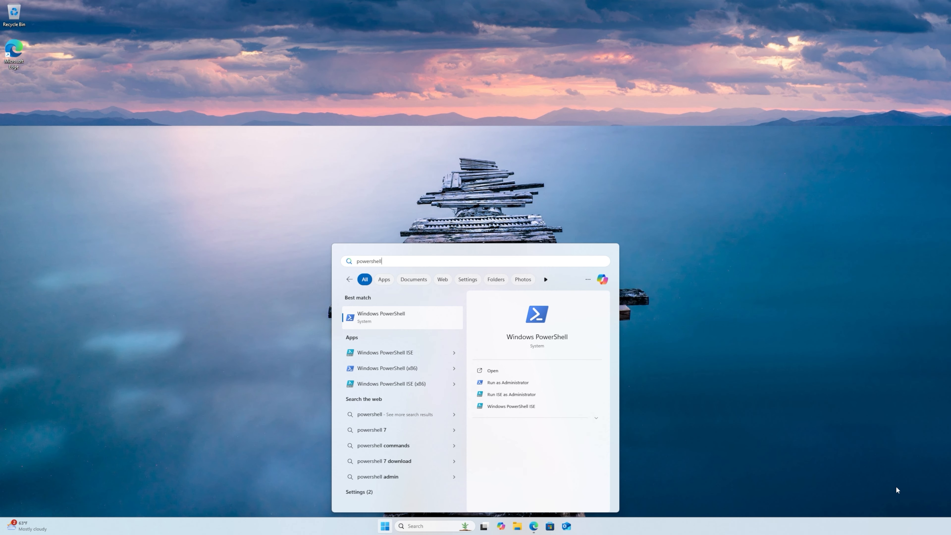
{"action": "left_click", "coordinate": [531, 382]}
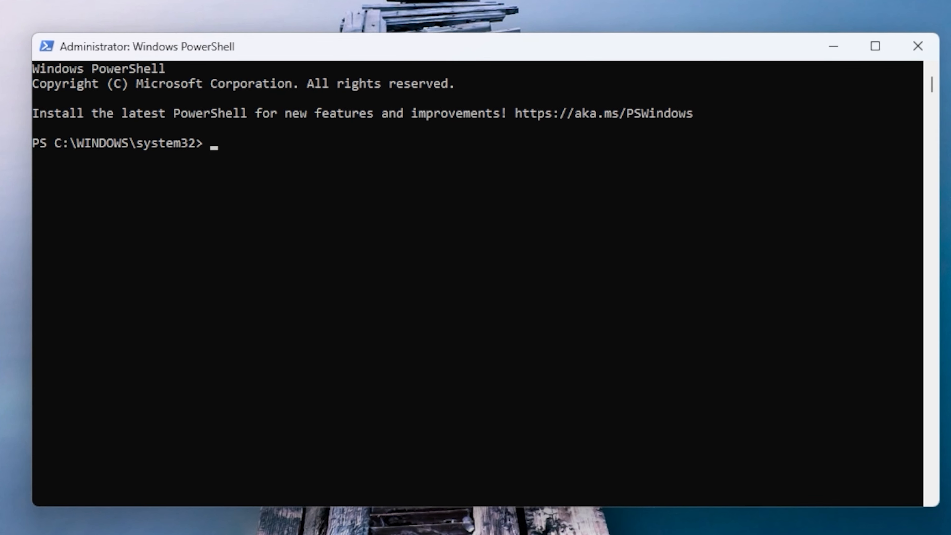
Install WSL without any Linux distribution by running wsl --install --no-distribution
{"action": "type", "text": "wsl --install --no-distribution"}
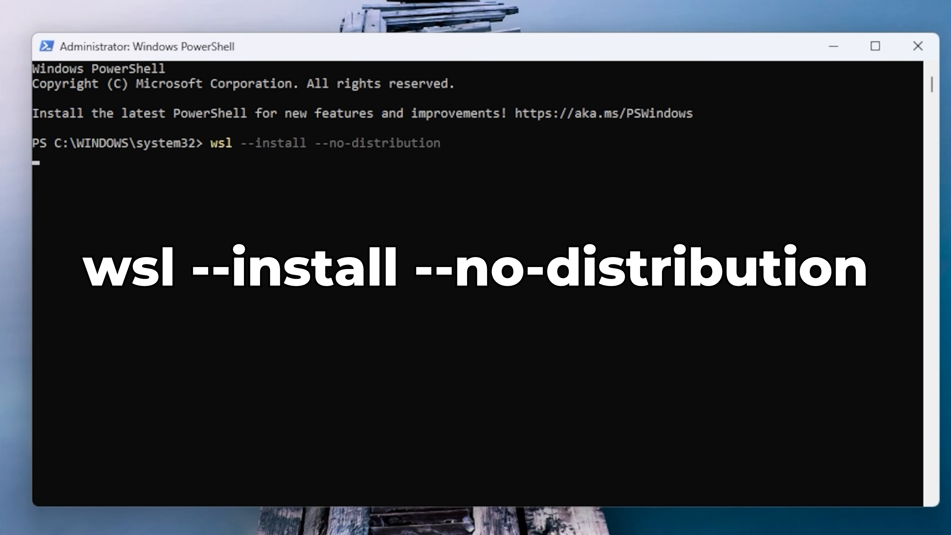
{"action": "key", "text": "Return"}
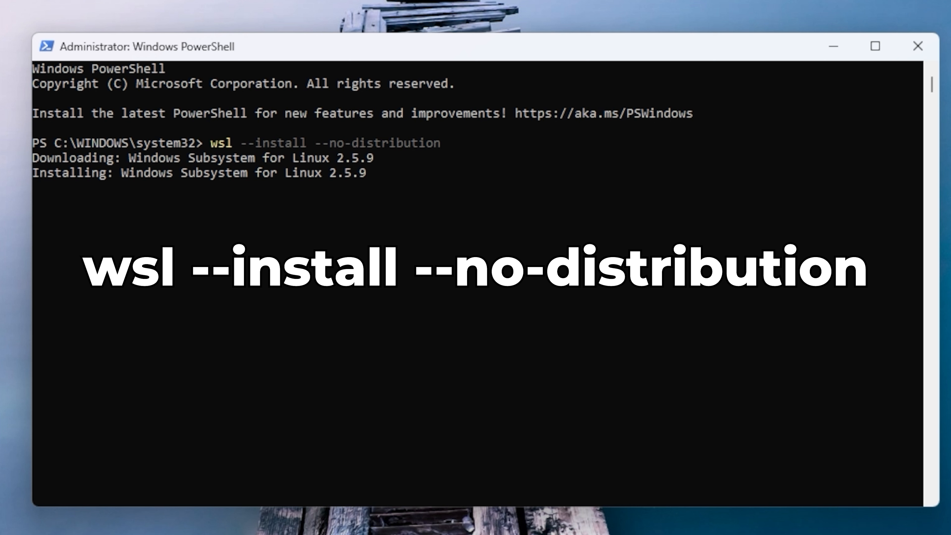
Clear the console and check the installed WSL version with wsl --version
{"action": "type", "text": "clear"}
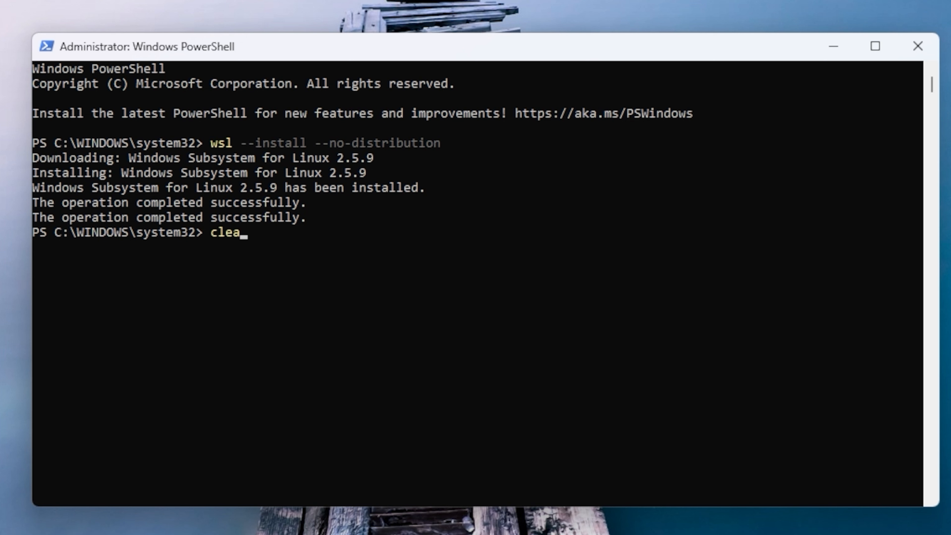
{"action": "key", "text": "Return"}
{"action": "type", "text": "wsl --"}
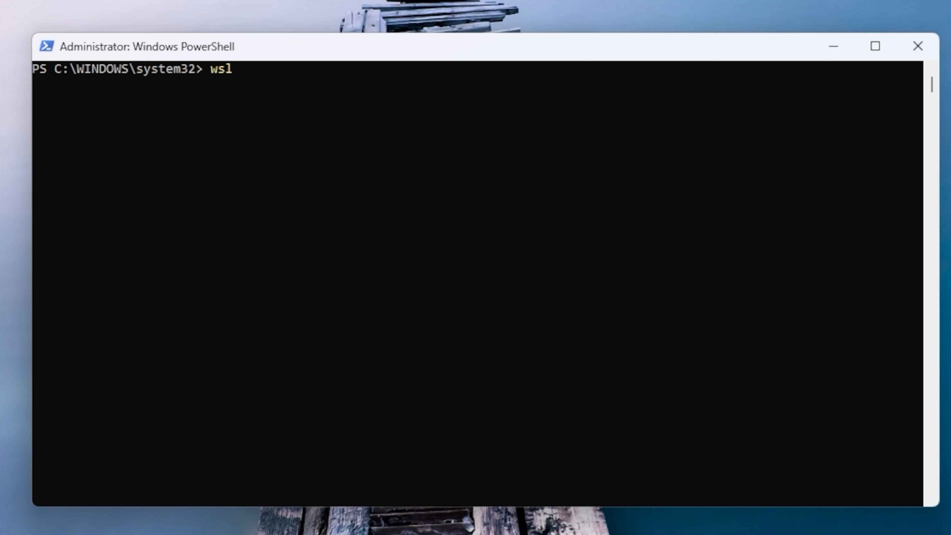
{"action": "type", "text": "version"}
{"action": "key", "text": "Return"}
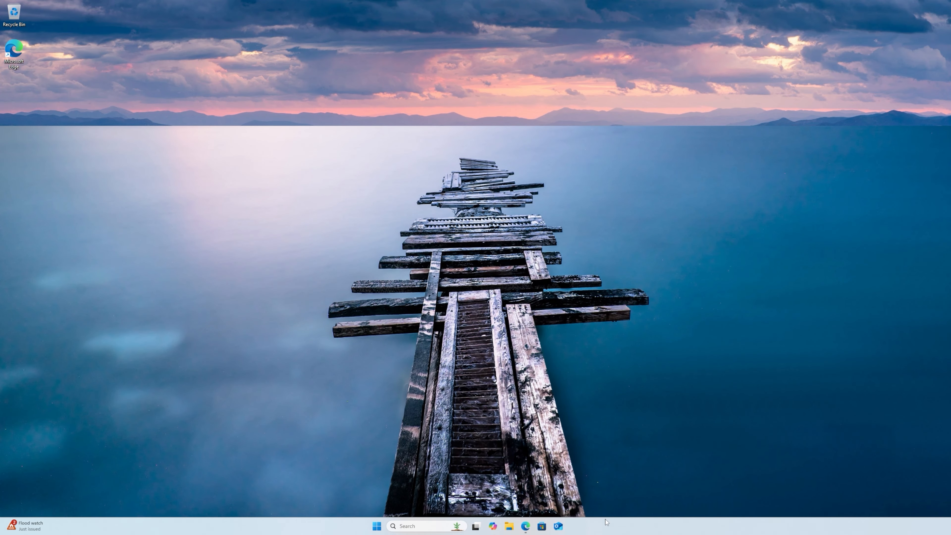
Switch to Microsoft Edge and download the Podman Desktop for Windows installer v-1.20.2 from the Podman website
{"action": "left_click", "coordinate": [525, 526]}
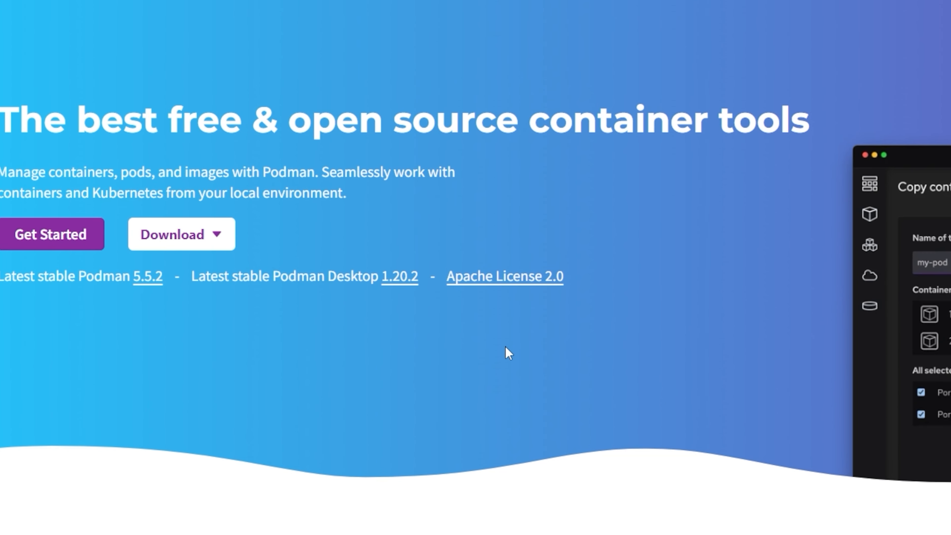
{"action": "left_click", "coordinate": [220, 237]}
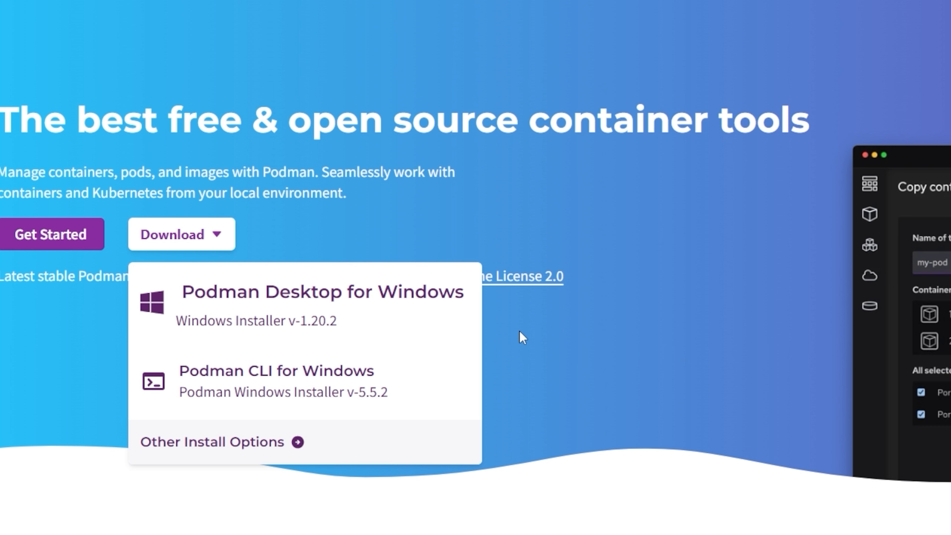
{"action": "left_click", "coordinate": [465, 320]}
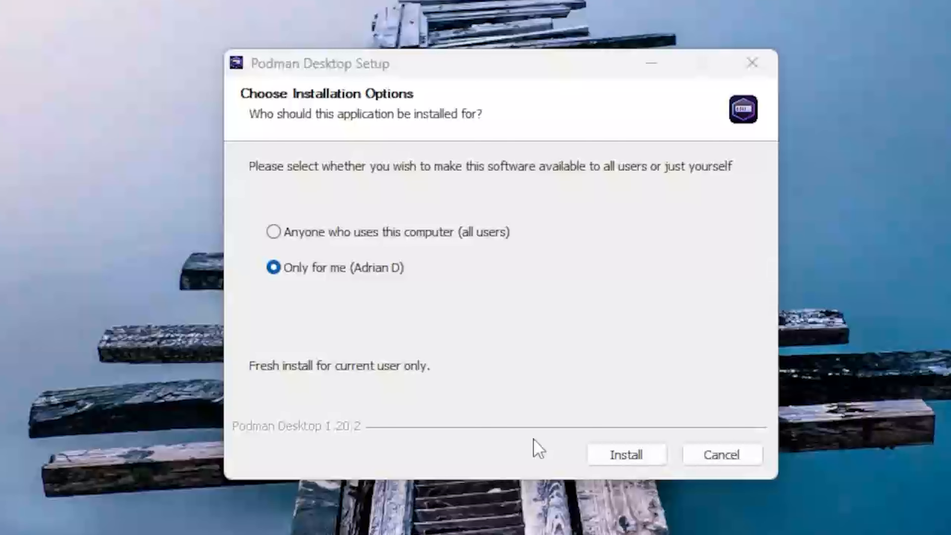
Install Podman Desktop for the current user only and finish setup with the Run Podman Desktop option enabled
{"action": "left_click", "coordinate": [627, 454]}
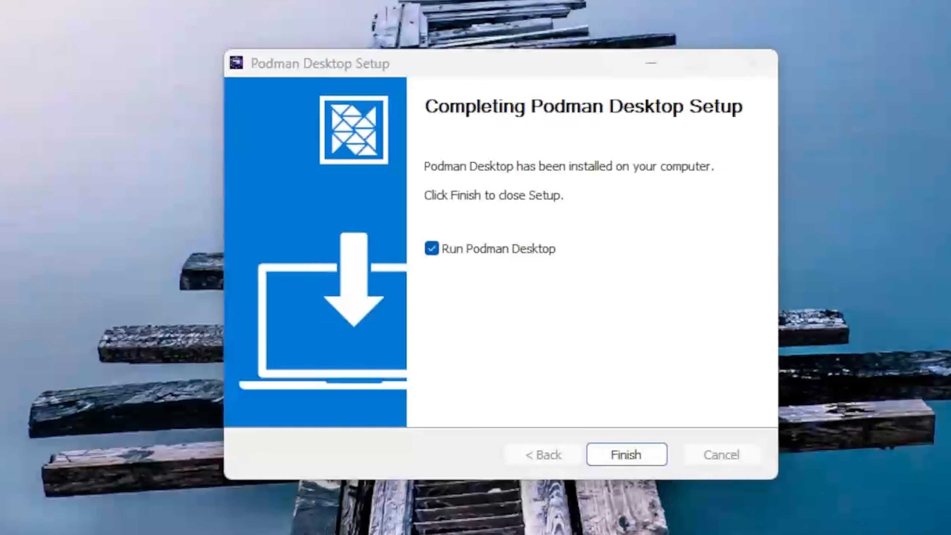
{"action": "left_click", "coordinate": [626, 454]}
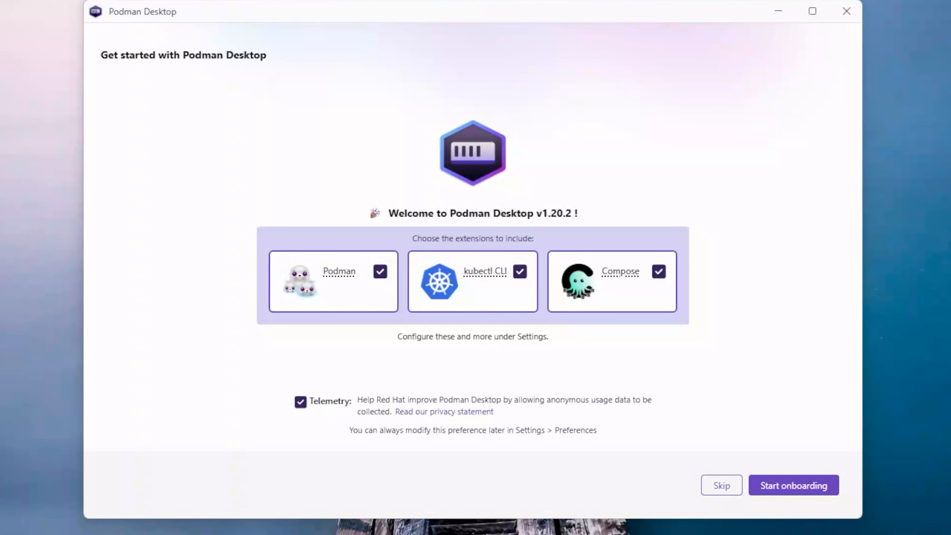
Turn off telemetry, exclude the kubectl CLI and Compose extensions so only Podman is included, and start onboarding
{"action": "left_click", "coordinate": [300, 402]}
{"action": "left_click", "coordinate": [520, 271]}
{"action": "left_click", "coordinate": [659, 271]}
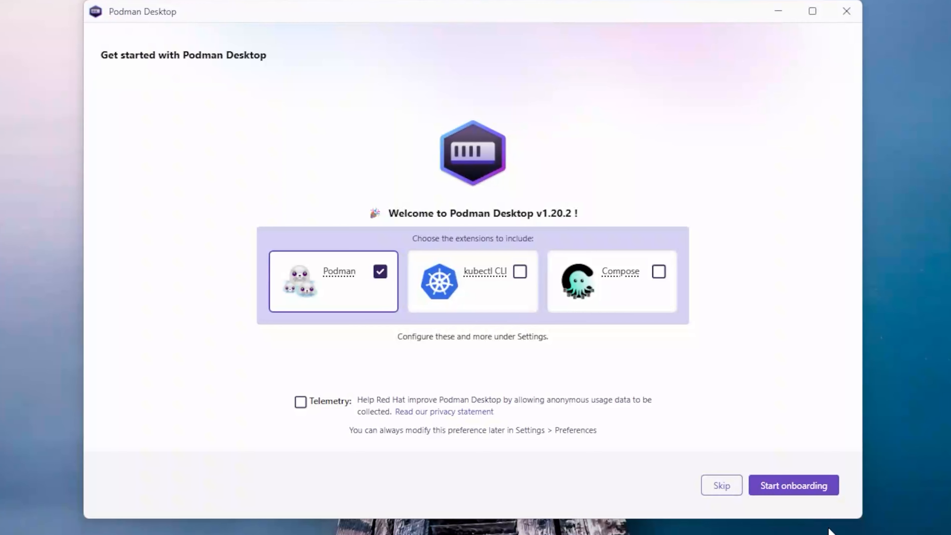
{"action": "left_click", "coordinate": [815, 488]}
Install Podman 5.5.2 with Windows Linux Subsystem (WSLv2) as the virtualization provider and close its setup wizard
{"action": "left_click", "coordinate": [815, 495]}
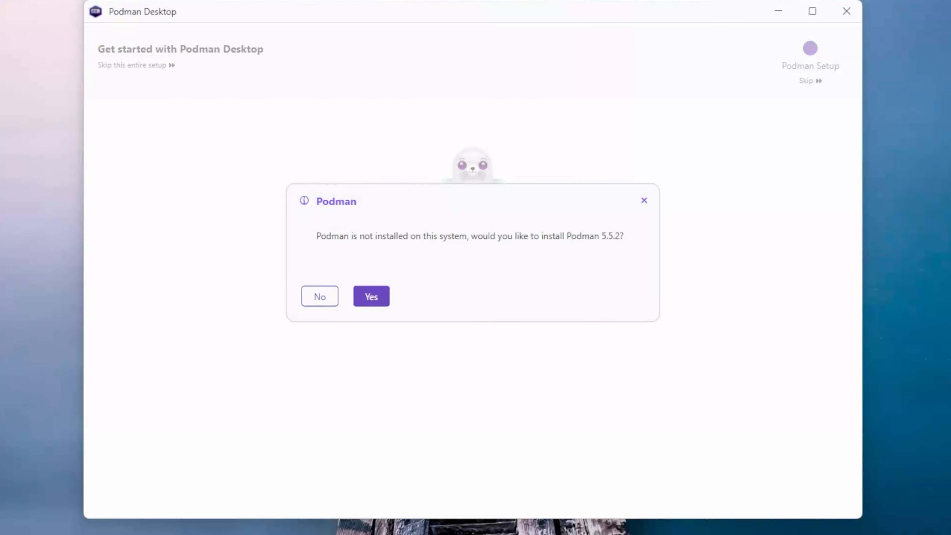
{"action": "left_click", "coordinate": [375, 302]}
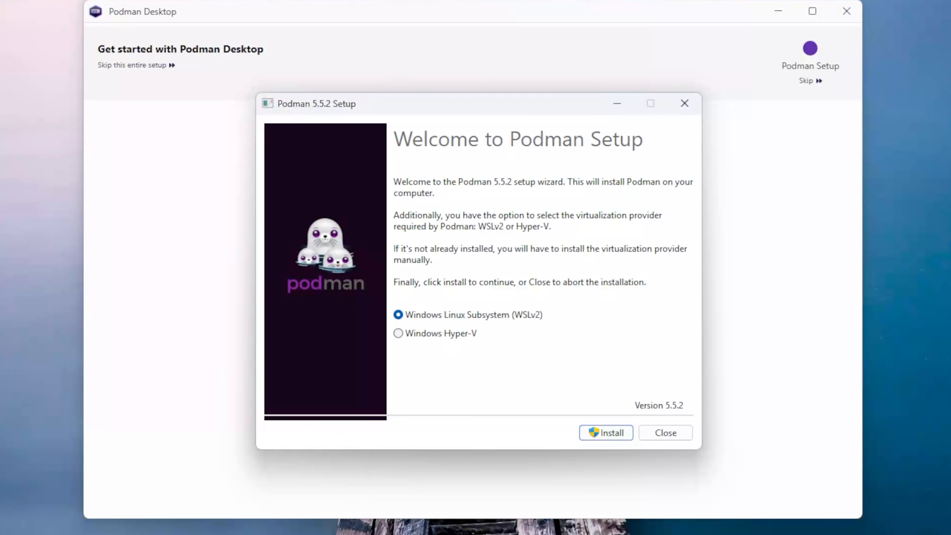
{"action": "left_click", "coordinate": [605, 433]}
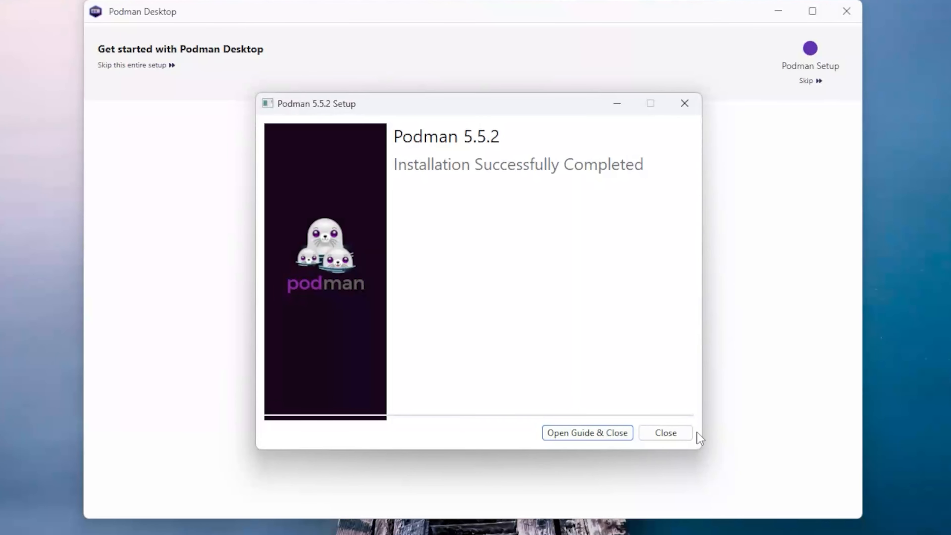
{"action": "left_click", "coordinate": [686, 433]}
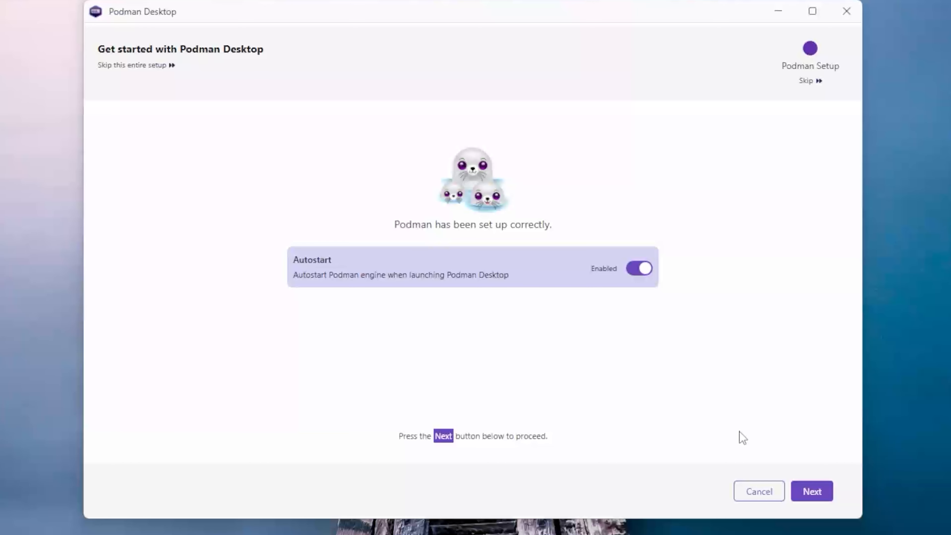
Keep Podman autostart enabled, create the machine podman-machine-default with root privileges and immediate start, and complete onboarding
{"action": "left_click", "coordinate": [812, 491]}
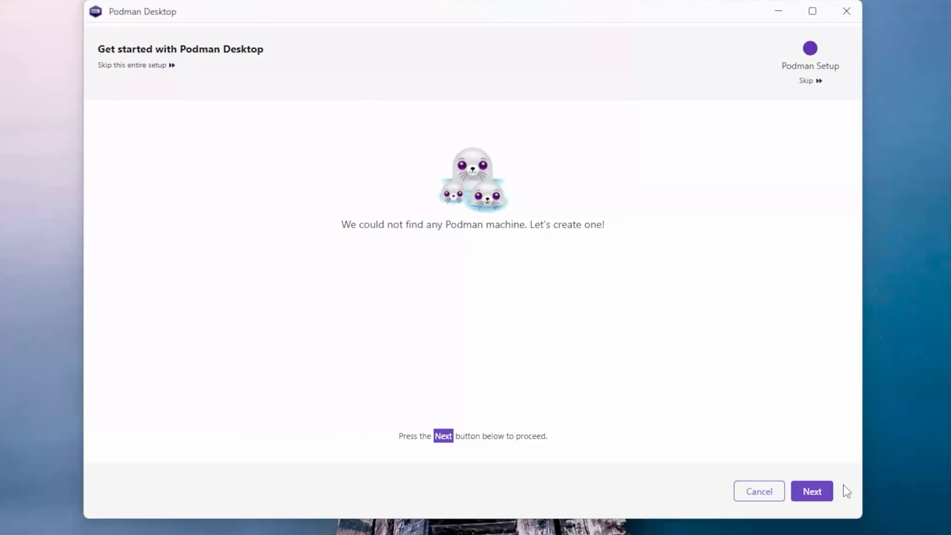
{"action": "left_click", "coordinate": [830, 490]}
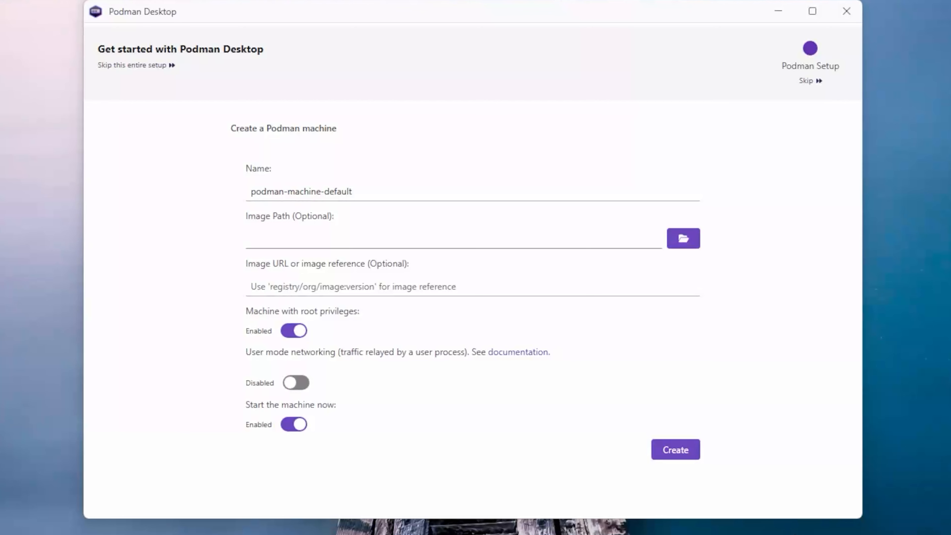
{"action": "left_click", "coordinate": [689, 465]}
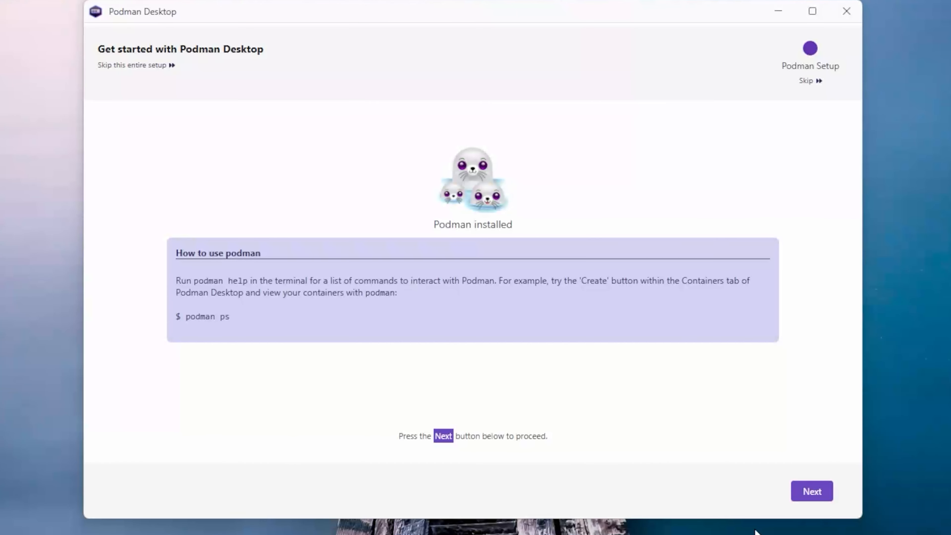
{"action": "left_click", "coordinate": [812, 494]}
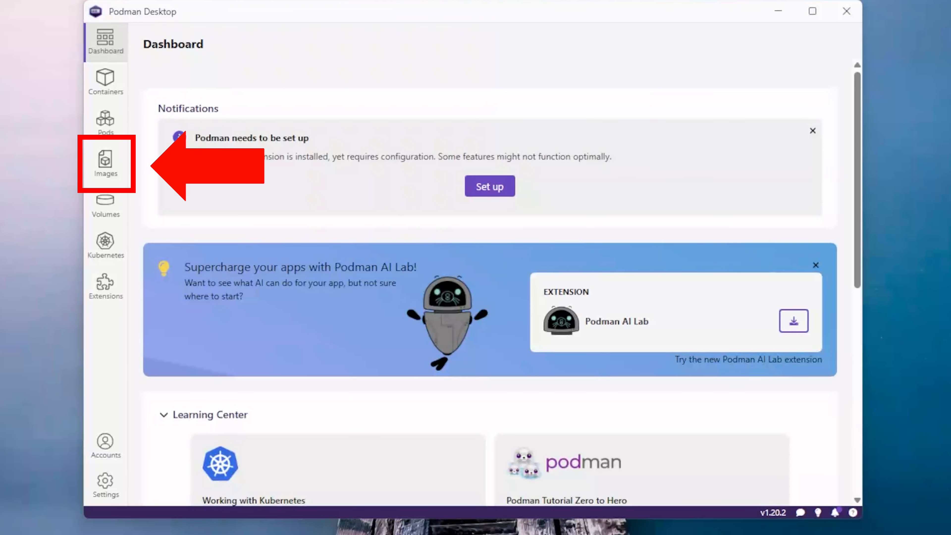
Pull the sample image quay.io/podman/hello as the first image in the Images list
{"action": "left_click", "coordinate": [119, 171]}
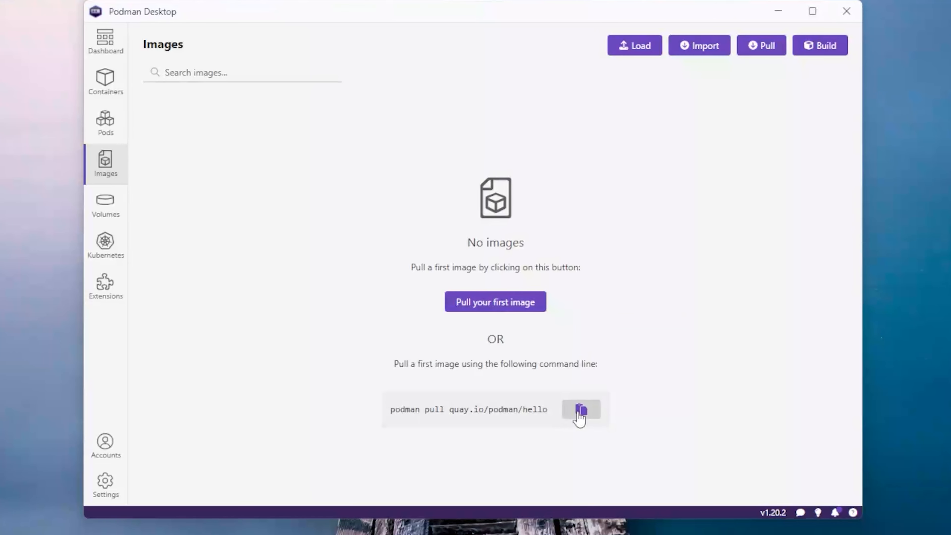
{"action": "left_click", "coordinate": [527, 309]}
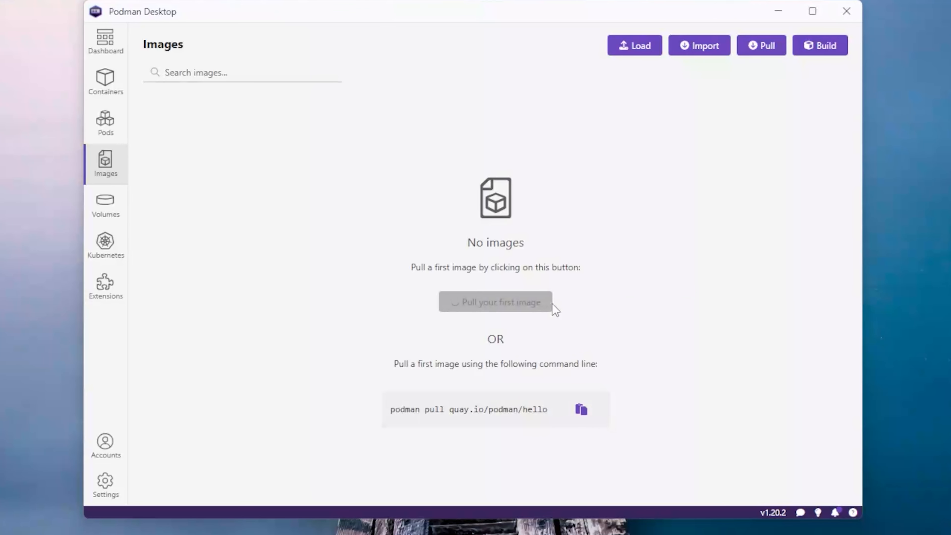
{"action": "left_click", "coordinate": [287, 71]}
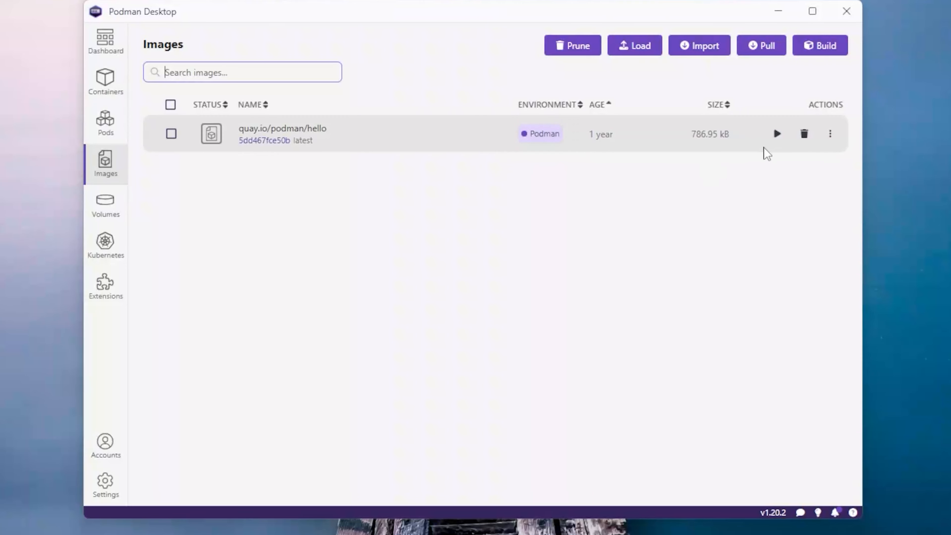
Start a container from quay.io/podman/hello with the default settings and review its logs and summary details
{"action": "left_click", "coordinate": [777, 134]}
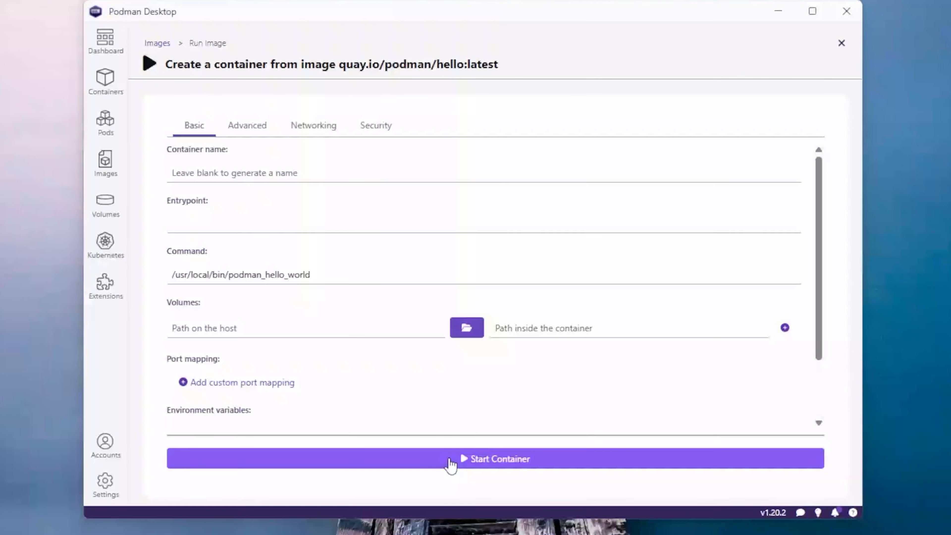
{"action": "left_click", "coordinate": [595, 459]}
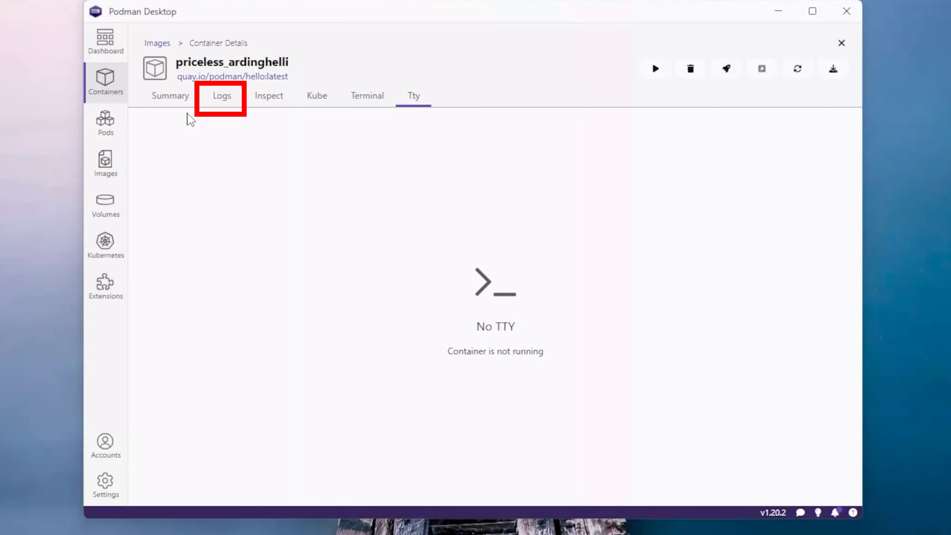
{"action": "left_click", "coordinate": [205, 103]}
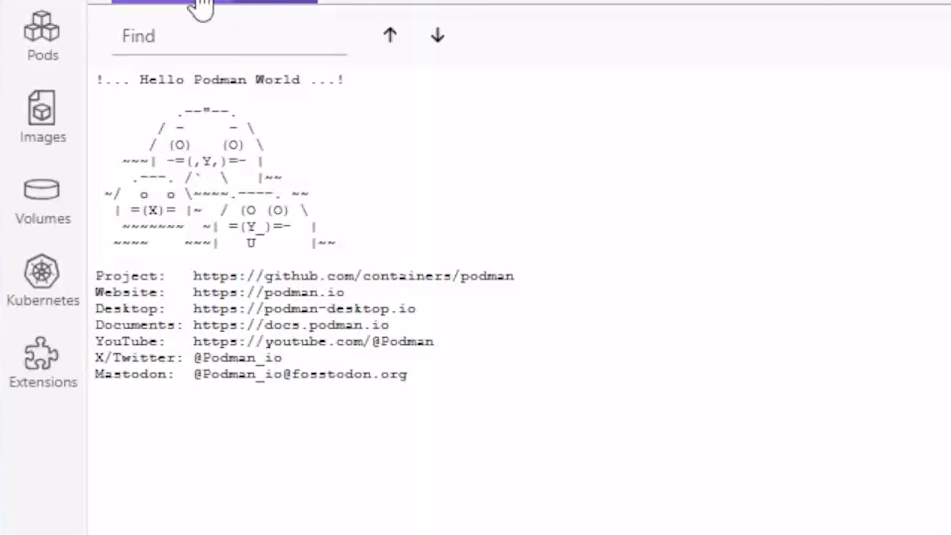
{"action": "left_click", "coordinate": [191, 2]}
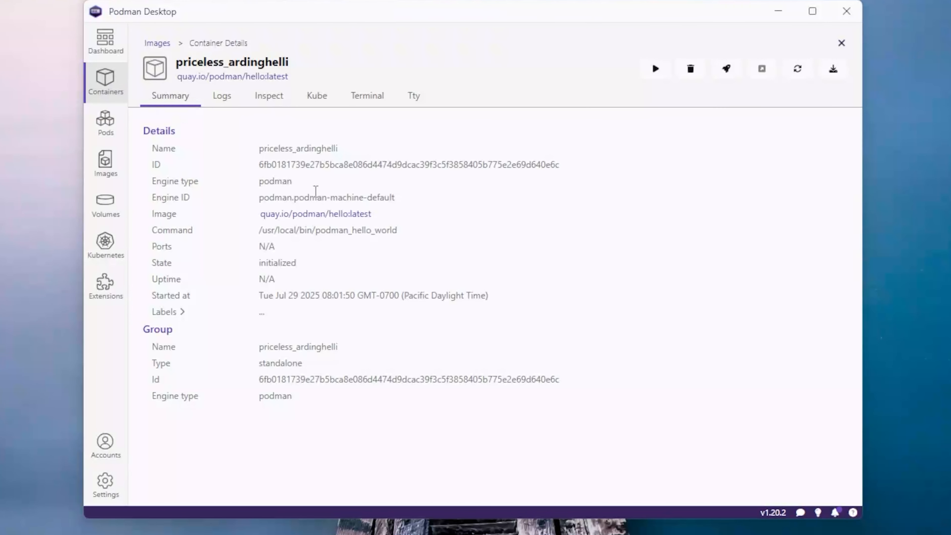
Delete the container created from the hello image and confirm its removal
{"action": "left_click", "coordinate": [105, 79]}
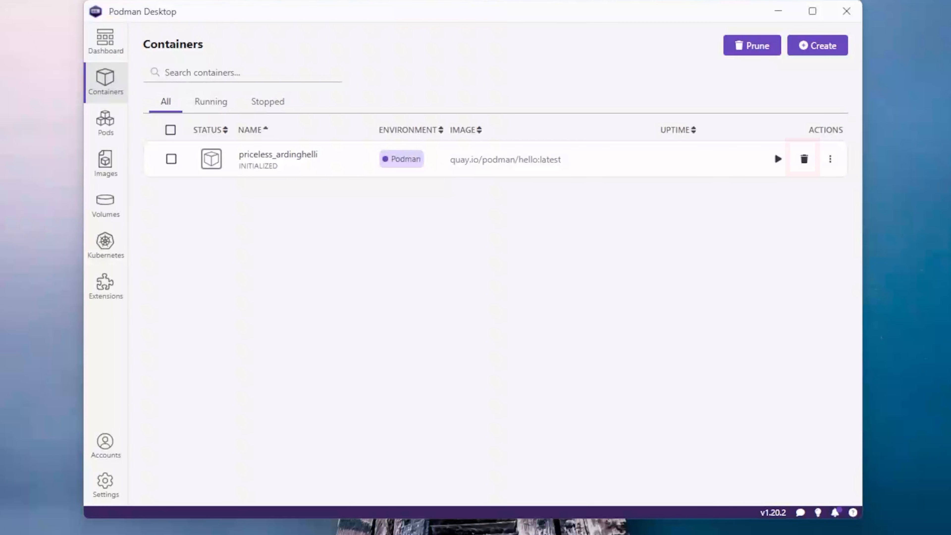
{"action": "left_click", "coordinate": [804, 160]}
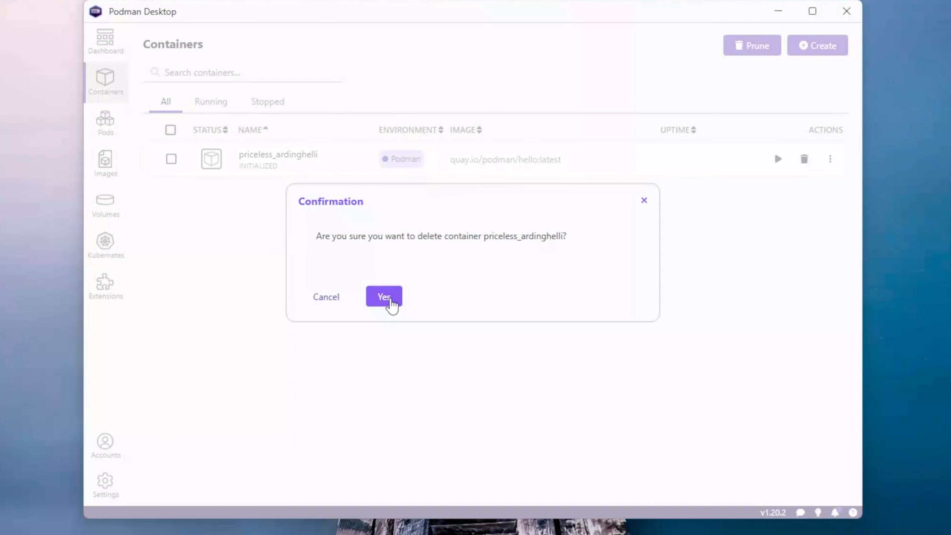
{"action": "left_click", "coordinate": [389, 300]}
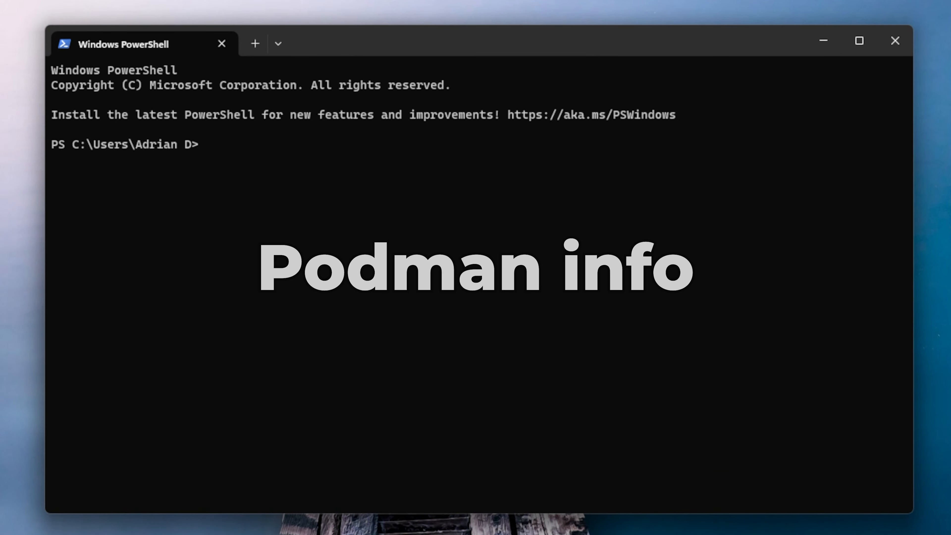
In Windows PowerShell, run podman info and review the client and host details from the start of the output
{"action": "type", "text": "podman info"}
{"action": "key", "text": "Return"}
{"action": "scroll", "coordinate": [906, 425], "scroll_direction": "up", "scroll_amount": 2}
{"action": "left_click_drag", "start_coordinate": [906, 426], "coordinate": [863, 113]}
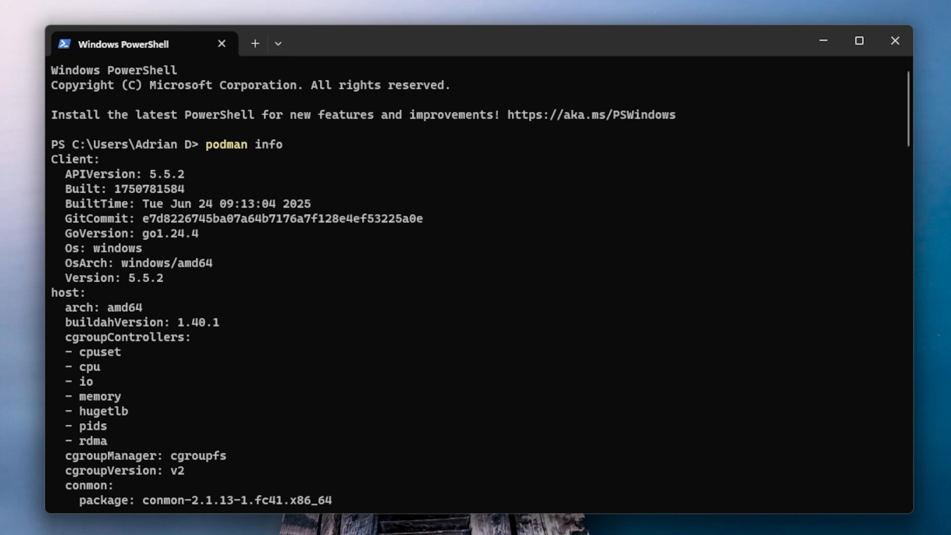
Clear the terminal and run the sample container with the command podman run quay.io/podman/hello
{"action": "key", "text": "ctrl+l"}
{"action": "type", "text": "p"}
{"action": "key", "text": "BackSpace"}
{"action": "type", "text": "podman run quay.io/podman/hello"}
{"action": "key", "text": "Return"}
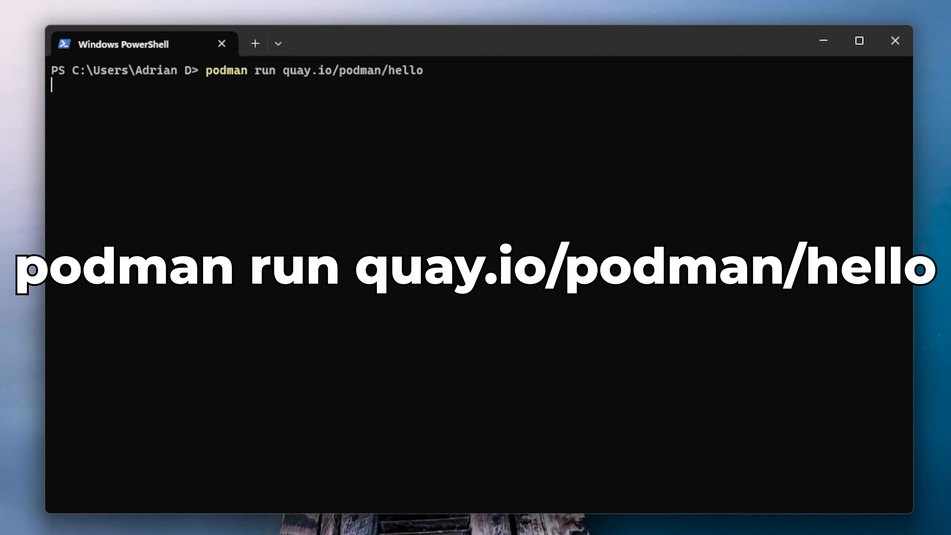